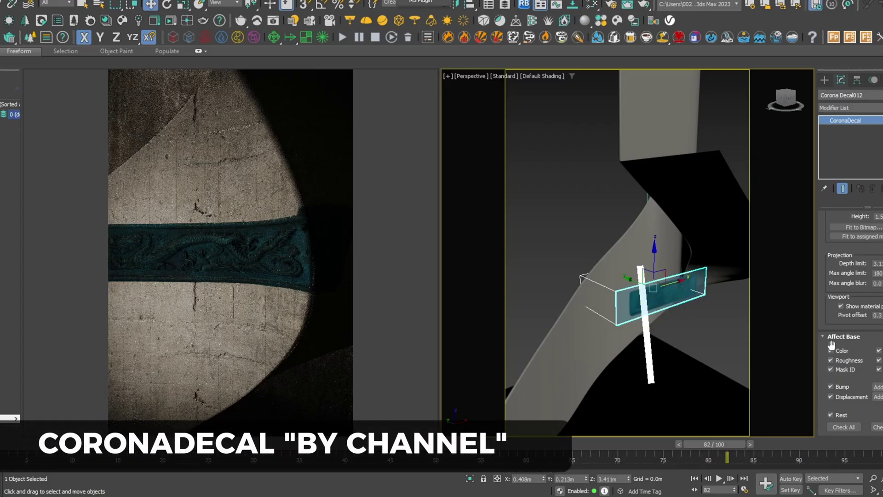
Untick Color under the dragon band decal's Affect Base so its teal tint stops showing.
click(831, 350)
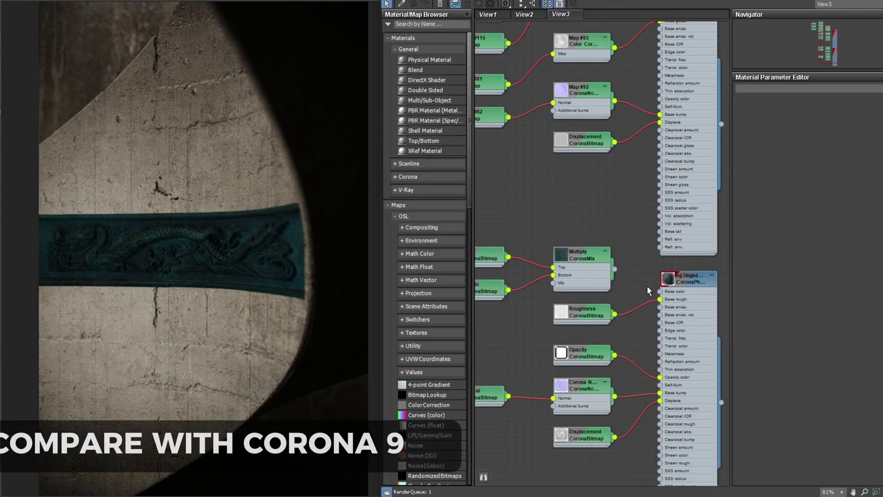
Add a Color Correction map beside the Multiply node in the decal's material graph.
scroll(591, 118, down, 2)
middle_drag(591, 118, 655, 97)
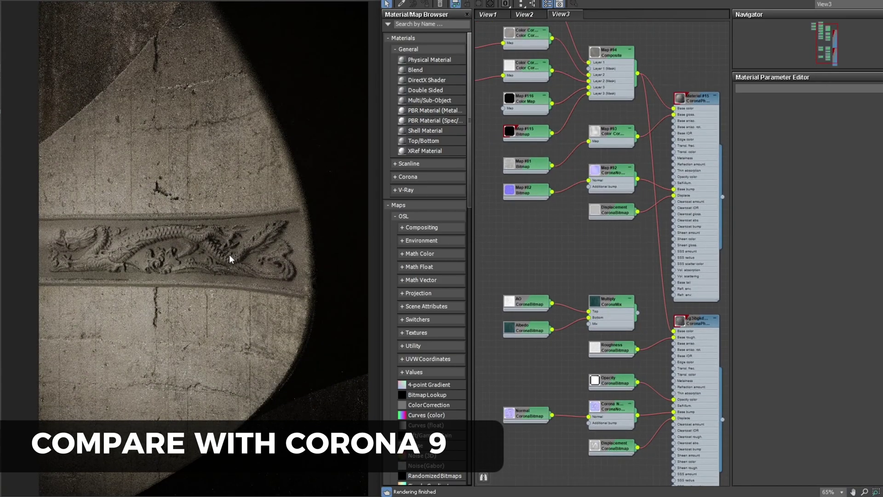
right_click(653, 307)
click(842, 128)
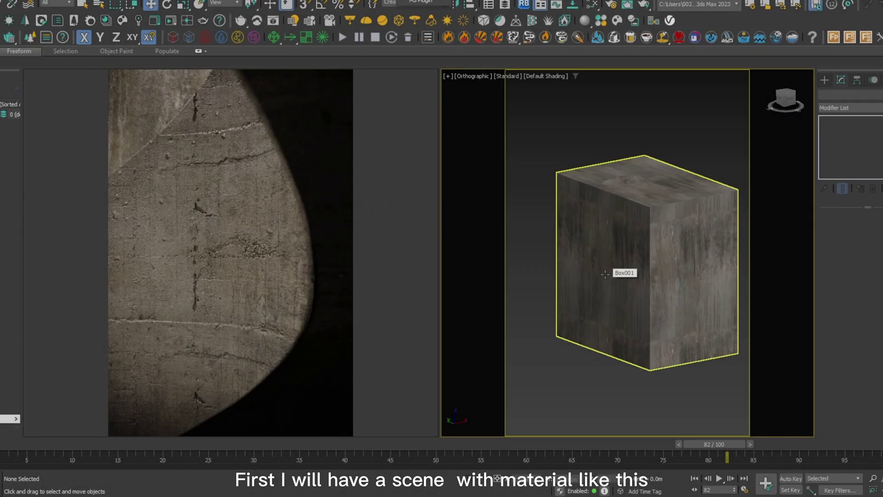
Preview the Map #103 grunge, Map #82 normal and Displacement bitmaps in Slate Material Editor.
key(m)
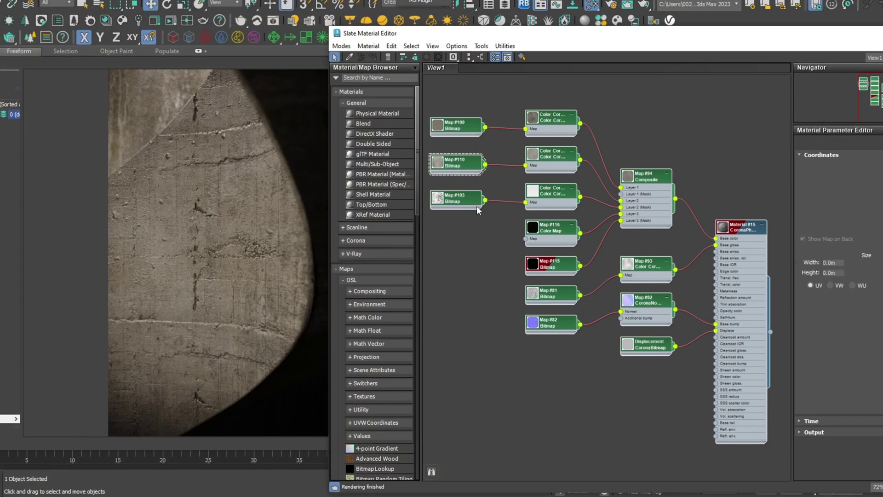
double_click(460, 201)
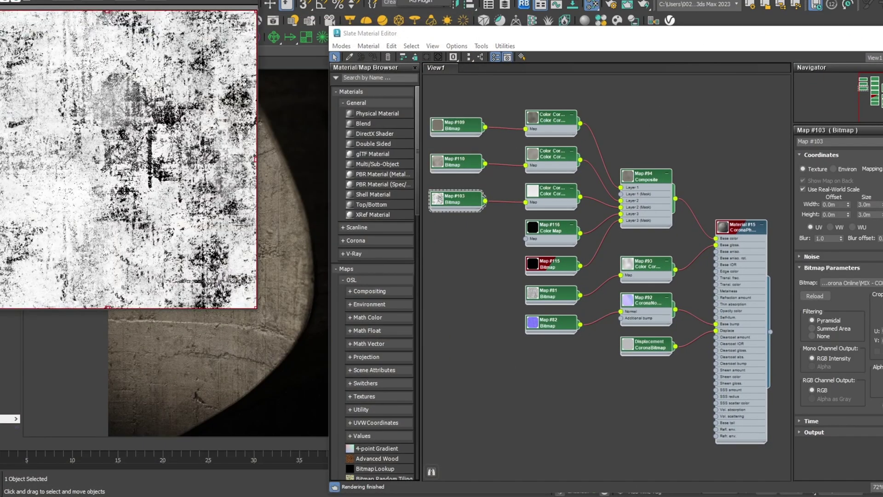
double_click(547, 323)
double_click(646, 349)
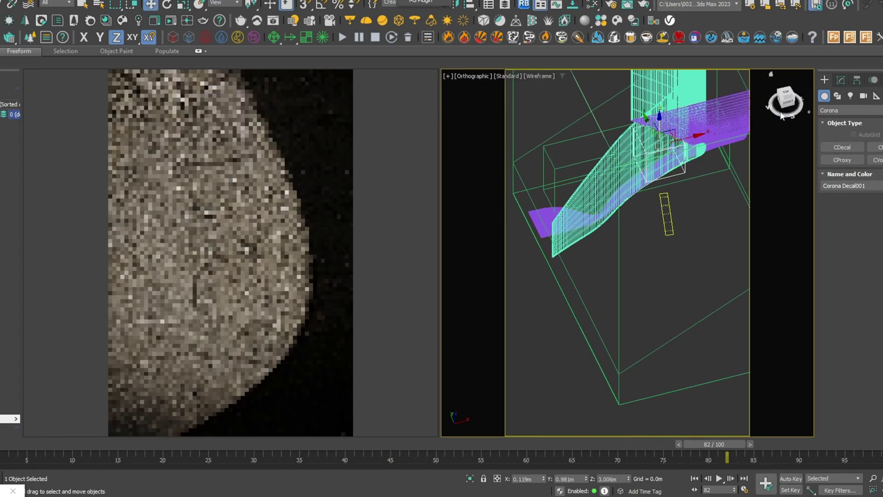
Browse Chaos Cosmos Materials > Decals and open the Concrete Grunge Leaks 010 page.
key(f)
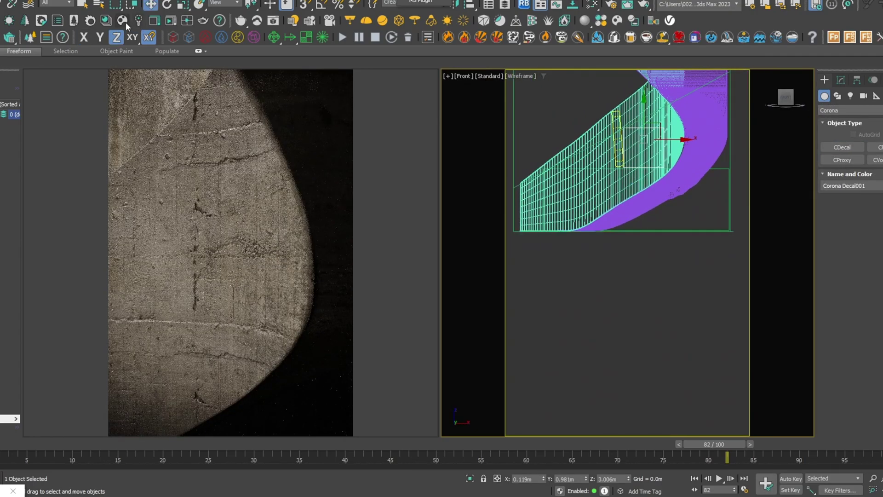
click(124, 23)
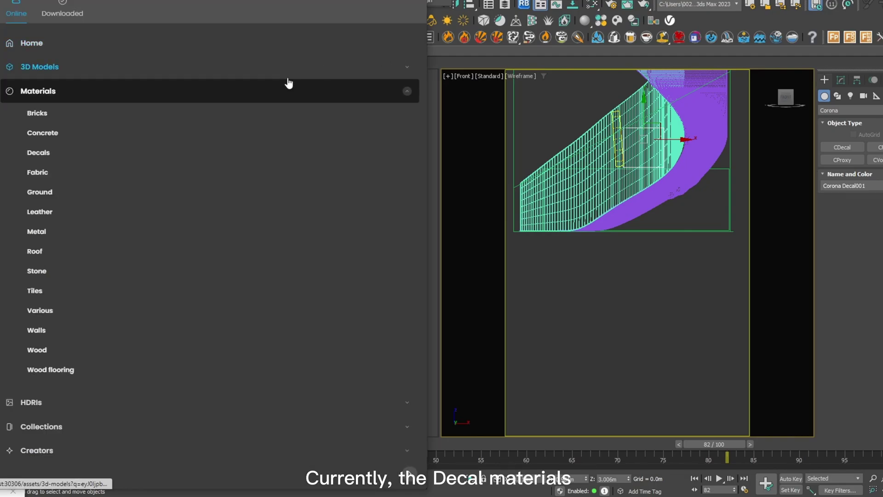
click(48, 158)
scroll(375, 213, down, 5)
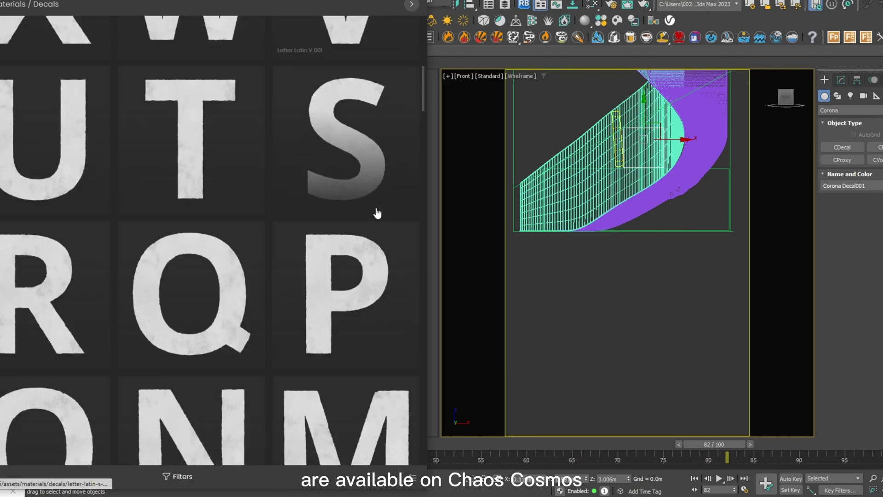
scroll(379, 213, down, 5)
scroll(376, 215, down, 2)
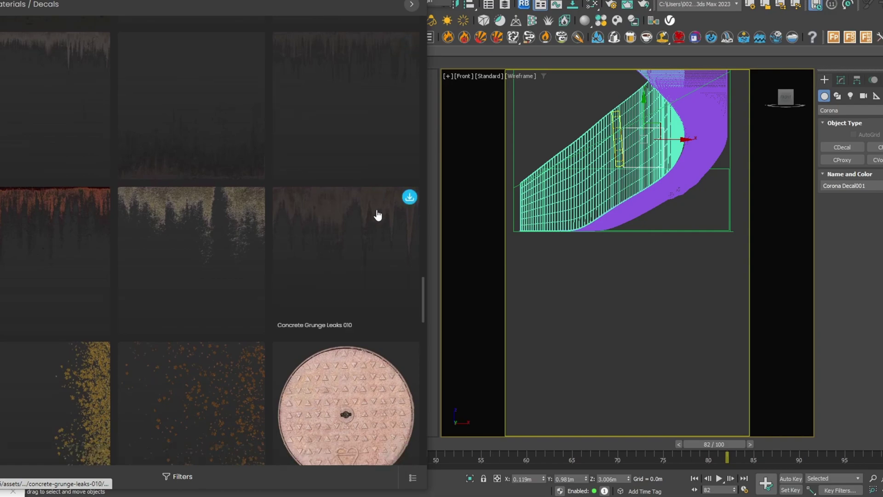
scroll(376, 215, down, 3)
click(391, 93)
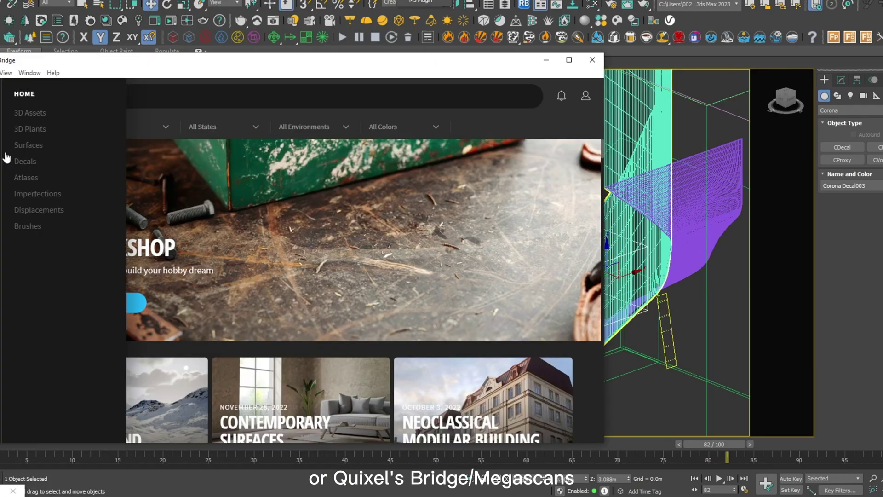
Get Concrete Damage from Bridge's Decals > Concrete > Damage at 2K and export it to 3ds Max.
click(26, 160)
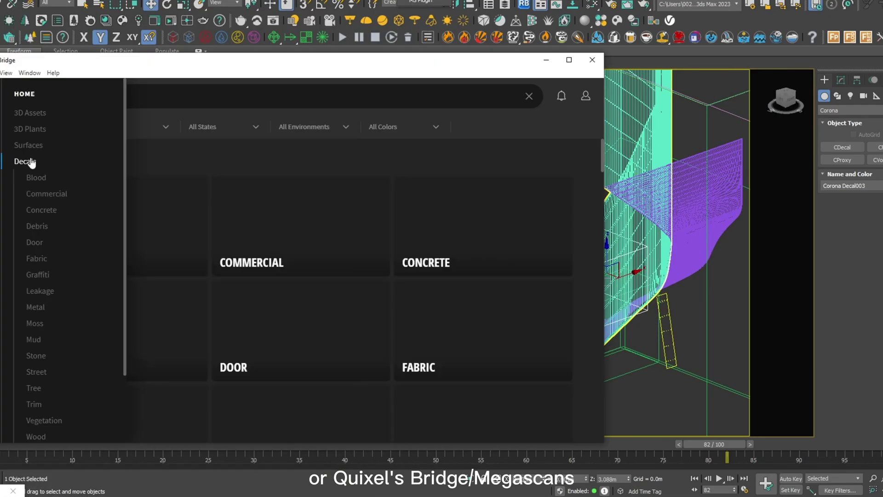
click(55, 214)
click(59, 241)
scroll(340, 312, down, 3)
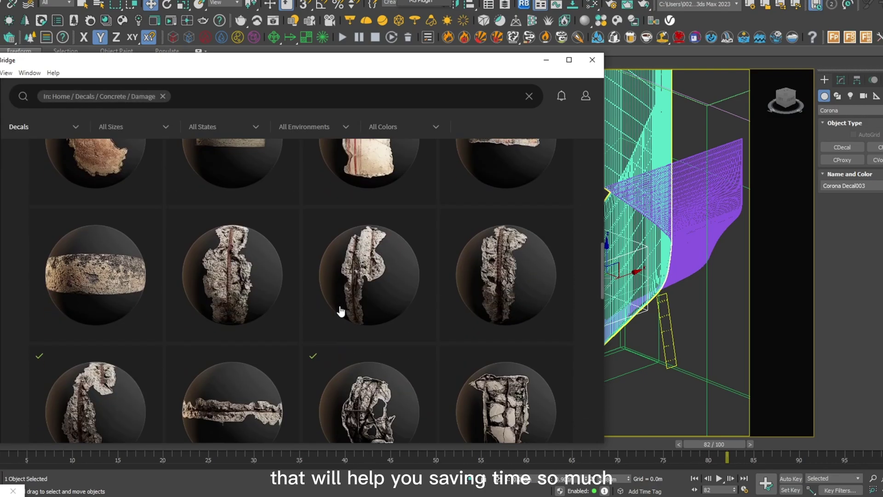
scroll(363, 254, down, 1)
click(258, 207)
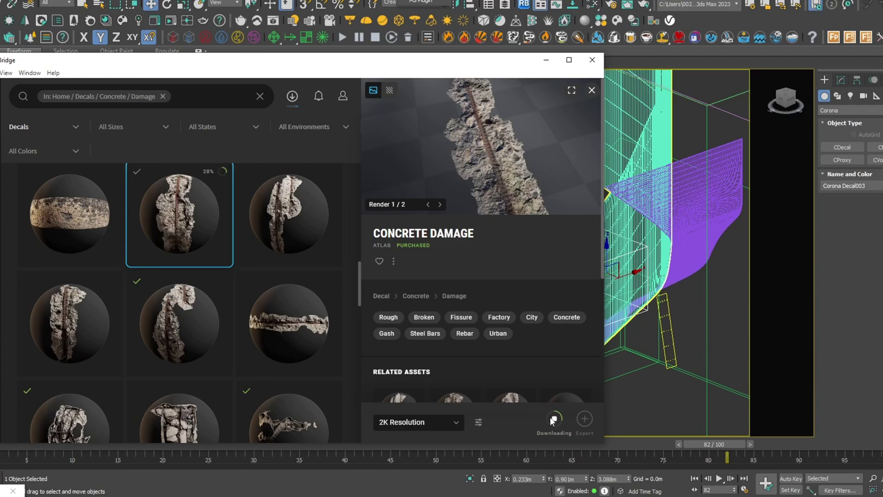
click(585, 419)
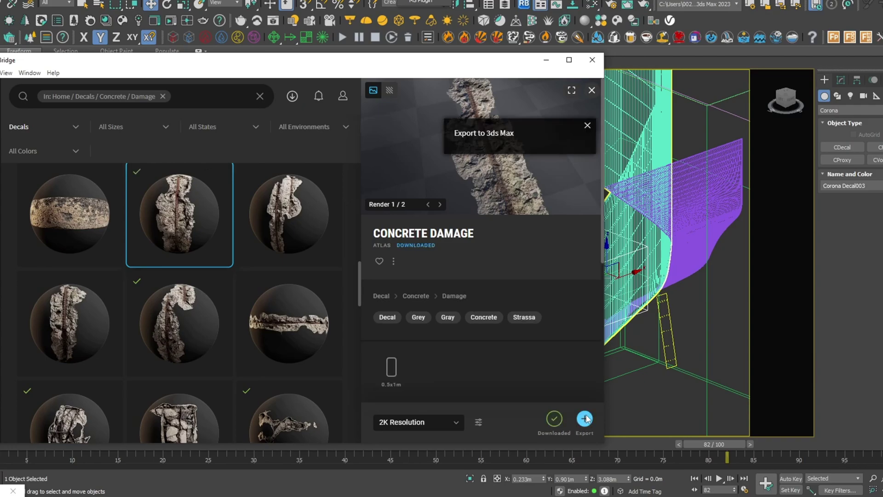
Select the imported damage decal and view it through the Corona camera in shaded mode.
click(546, 60)
click(581, 118)
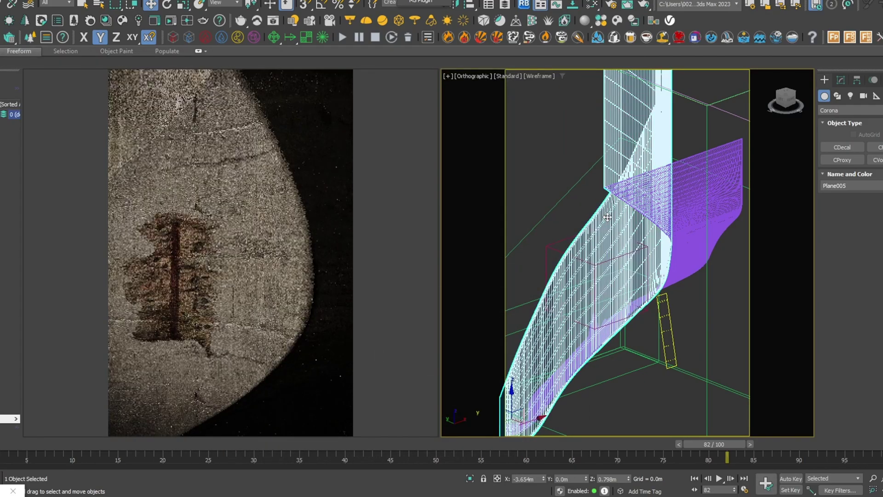
key(c)
double_click(451, 165)
click(554, 75)
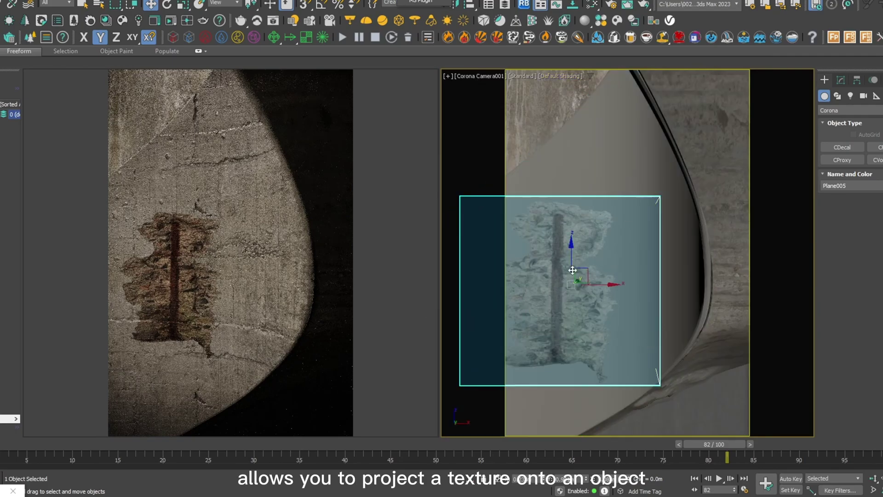
Fit the damage decal to its bitmap's proportions and scale it down uniformly on the wall.
click(856, 327)
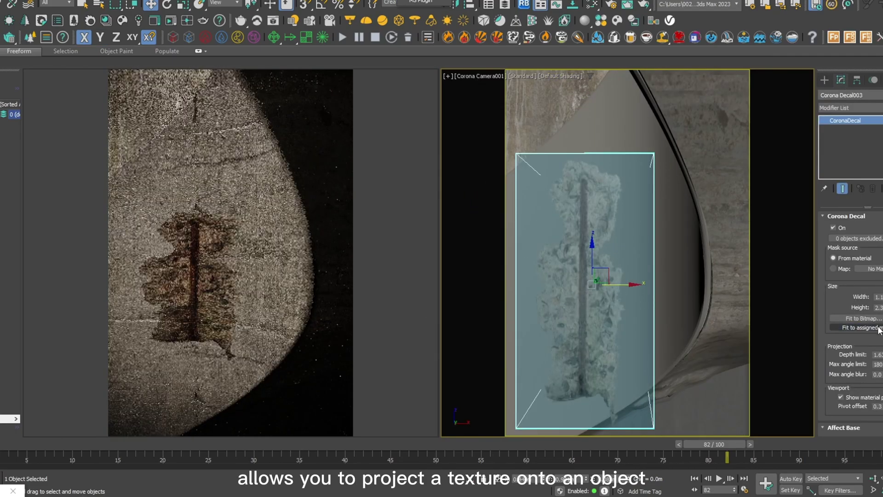
key(r)
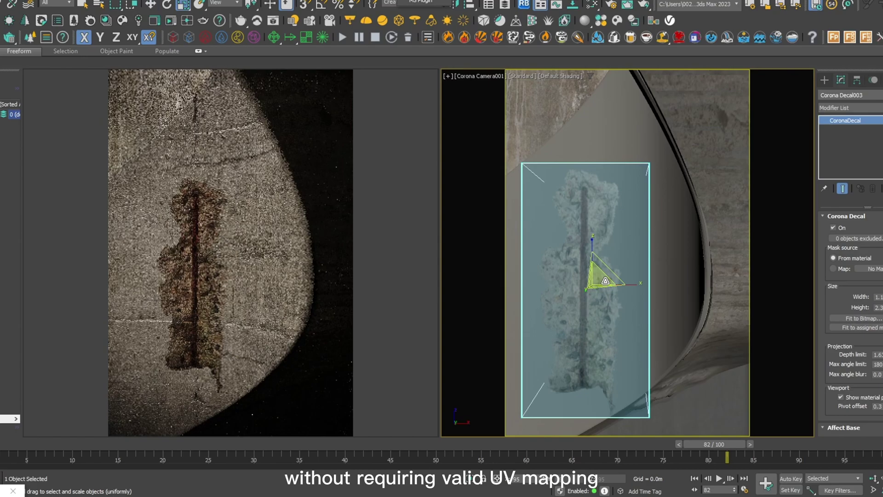
mouse_move(600, 273)
mouse_down()
mouse_move(608, 283)
mouse_move(609, 259)
mouse_up()
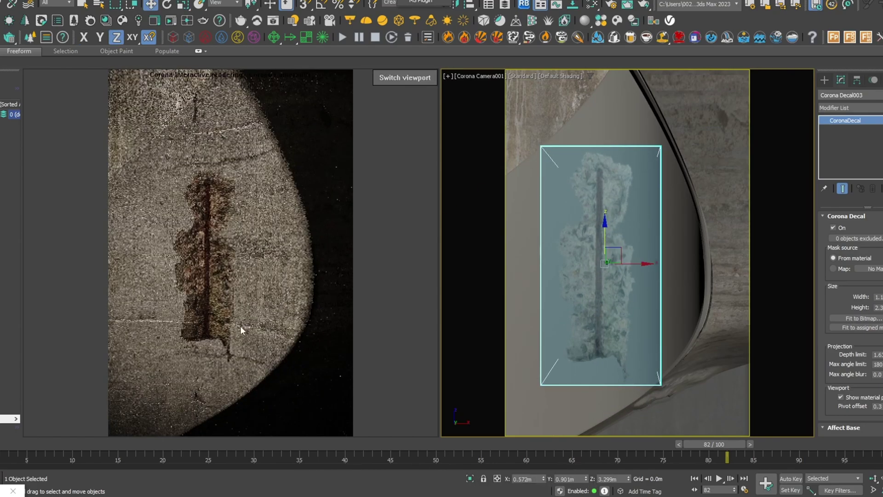
Insert a Color Correction map between the damage decal's Albedo and Multiply nodes.
key(m)
right_click(560, 213)
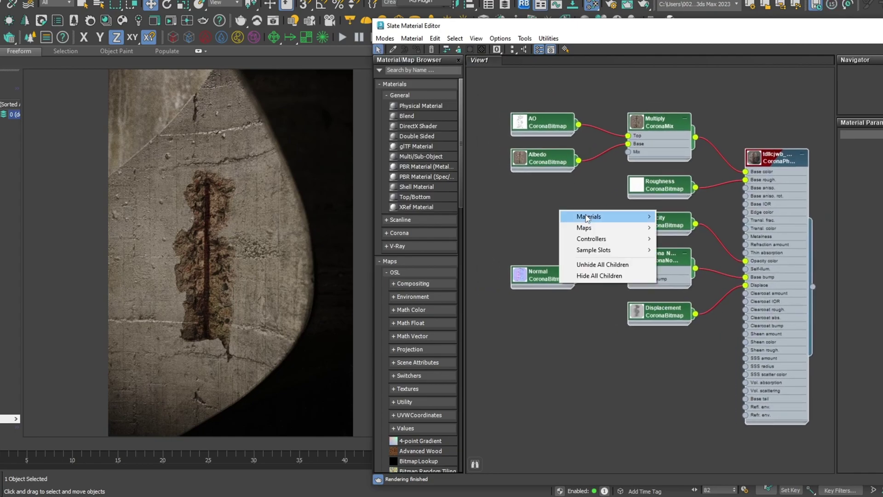
click(754, 250)
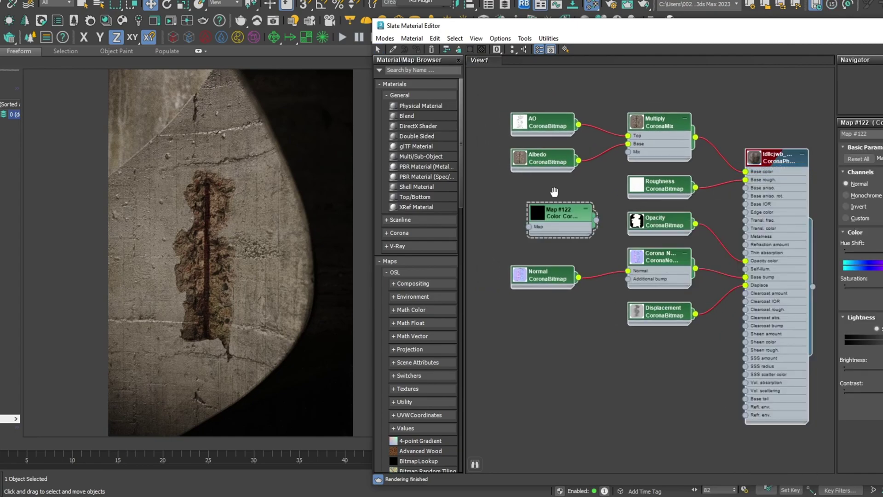
middle_drag(554, 192, 565, 226)
drag(568, 263, 573, 228)
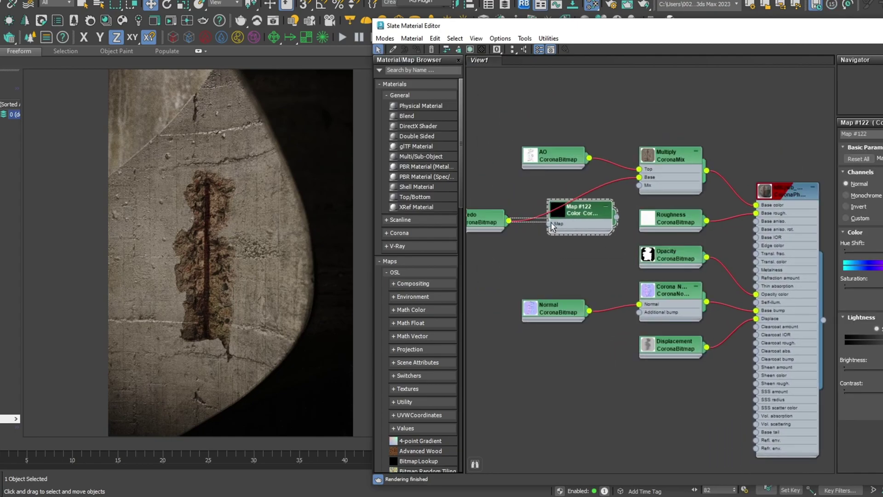
Set the colour correction's gamma/contrast value to 1.2 and return to the scene.
scroll(611, 203, down, 2)
drag(689, 34, 621, 32)
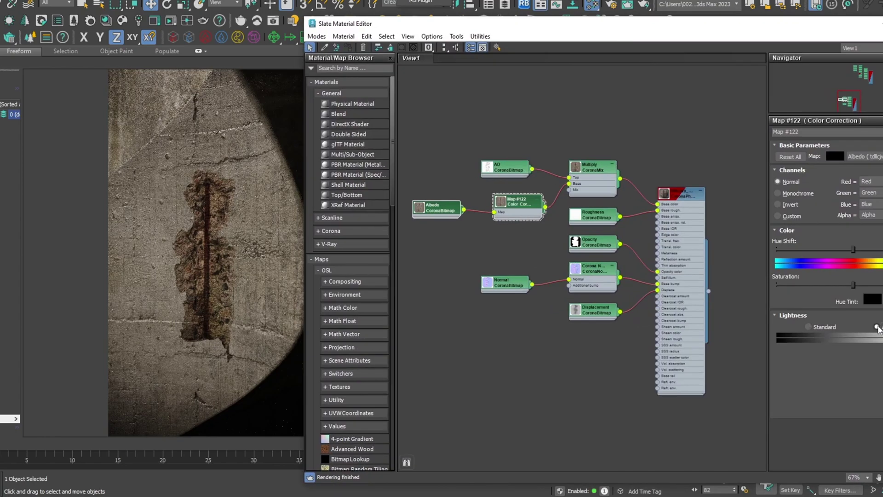
text(1.2)
key(Return)
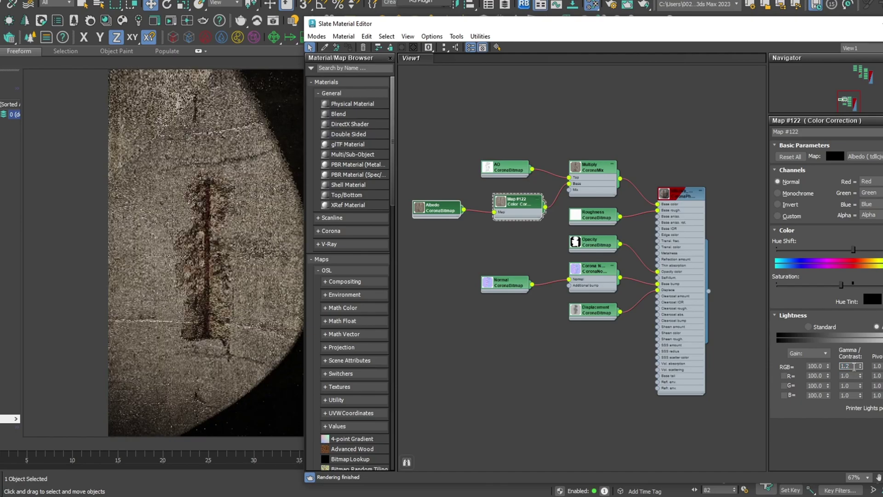
click(682, 198)
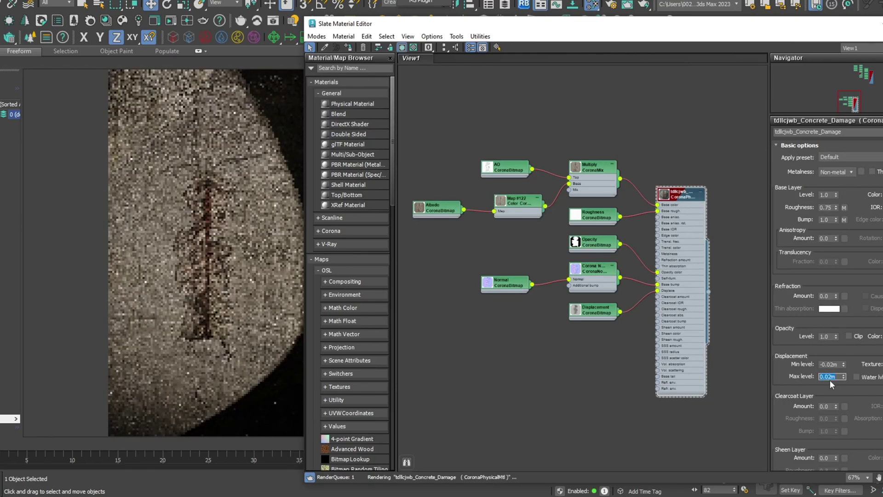
key(m)
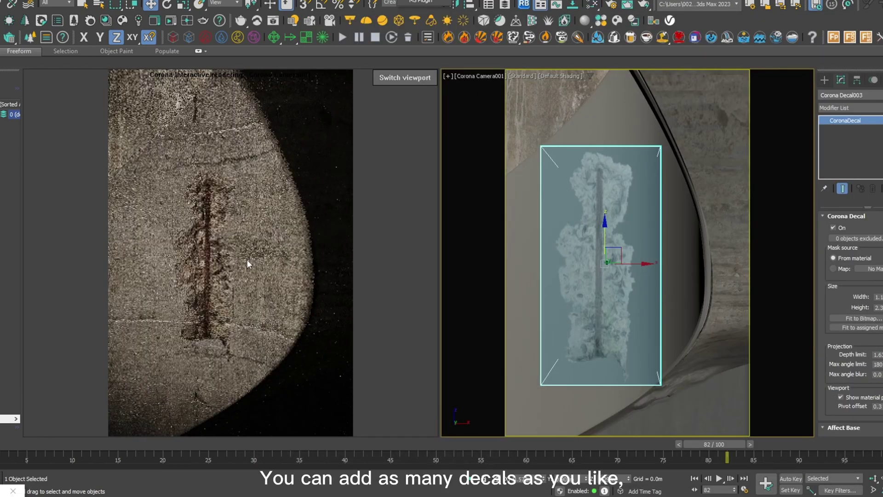
Shrink and reposition the damage decal, then enlarge the crack decal above it.
key(r)
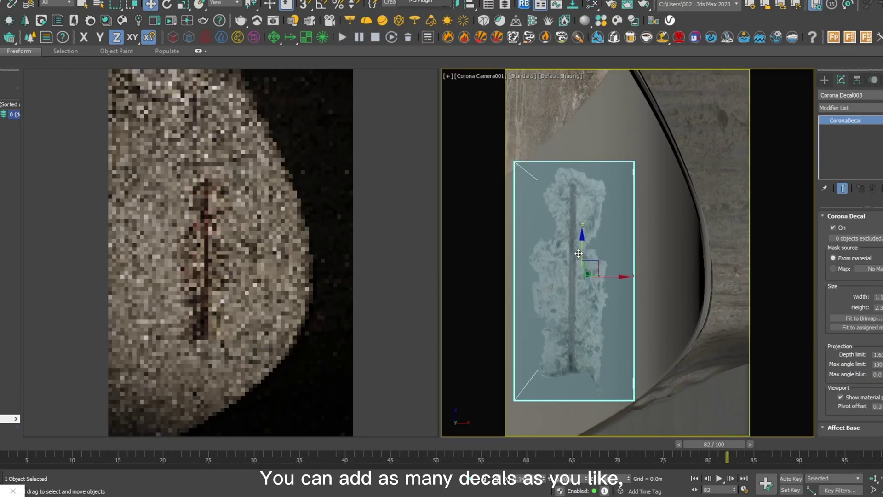
drag(587, 262, 587, 316)
key(w)
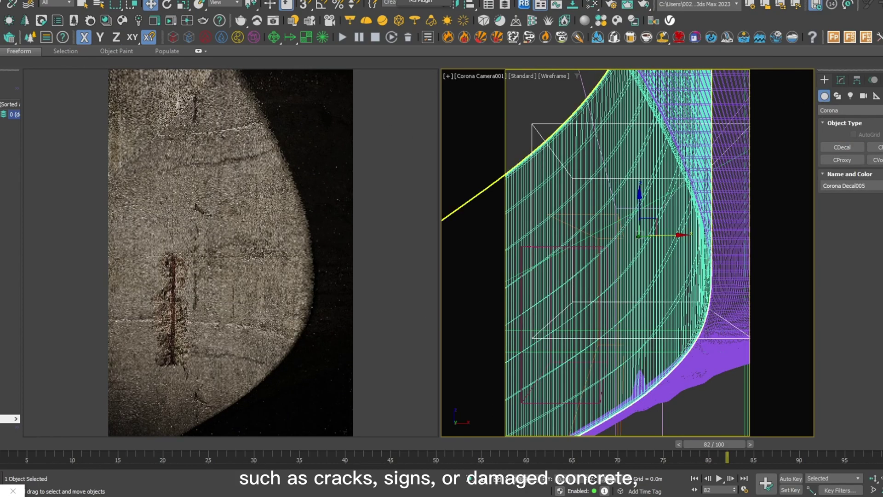
key(r)
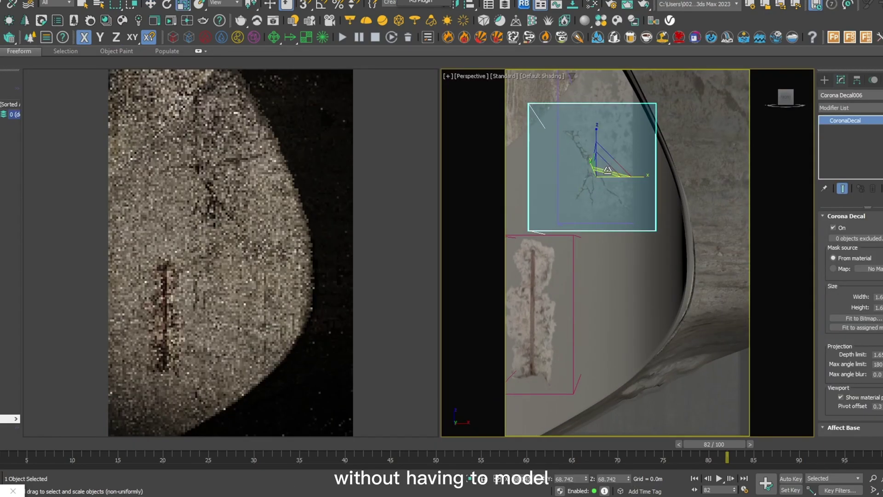
drag(595, 177, 595, 170)
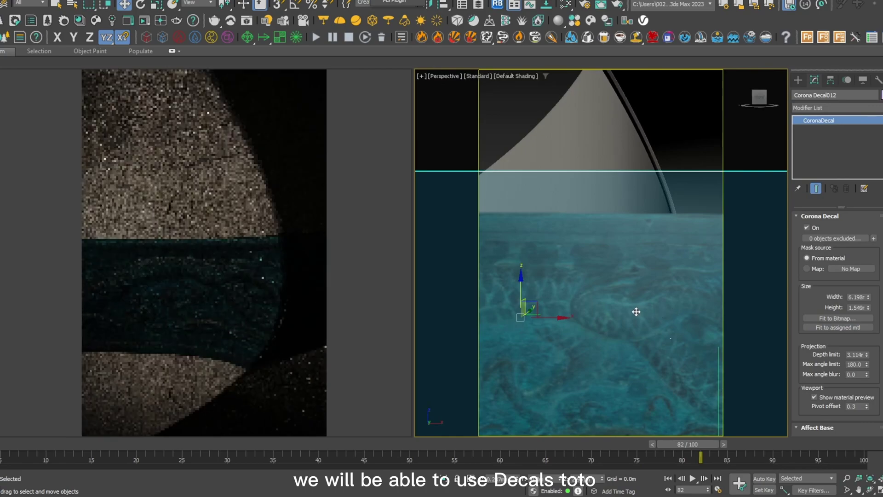
Shrink Corona Decal012 into a narrow dragon band and expand its Affect Base options.
key(p)
mouse_move(635, 310)
alt+middle_down()
mouse_move(664, 335)
mouse_move(644, 294)
alt+middle_up()
key(r)
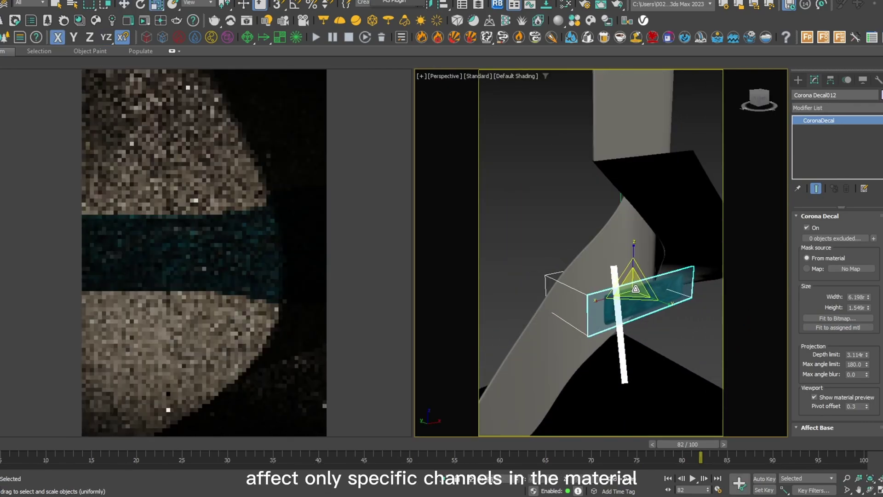
drag(630, 294, 616, 305)
key(w)
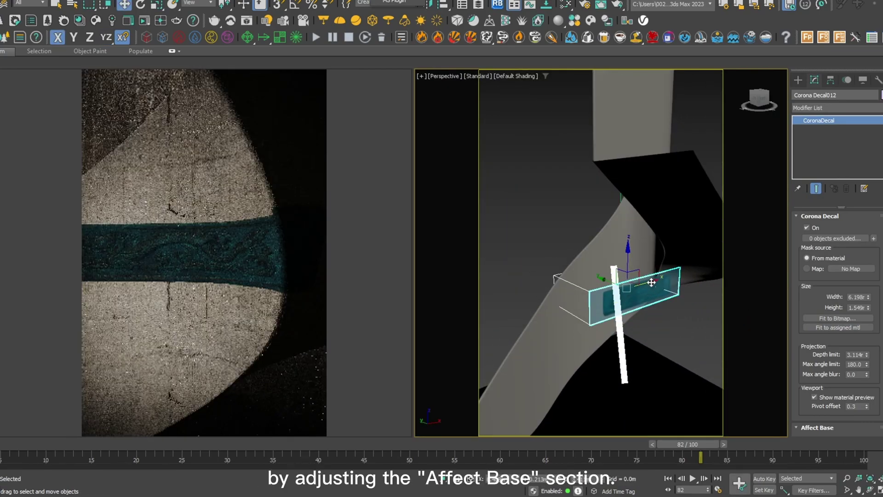
click(814, 428)
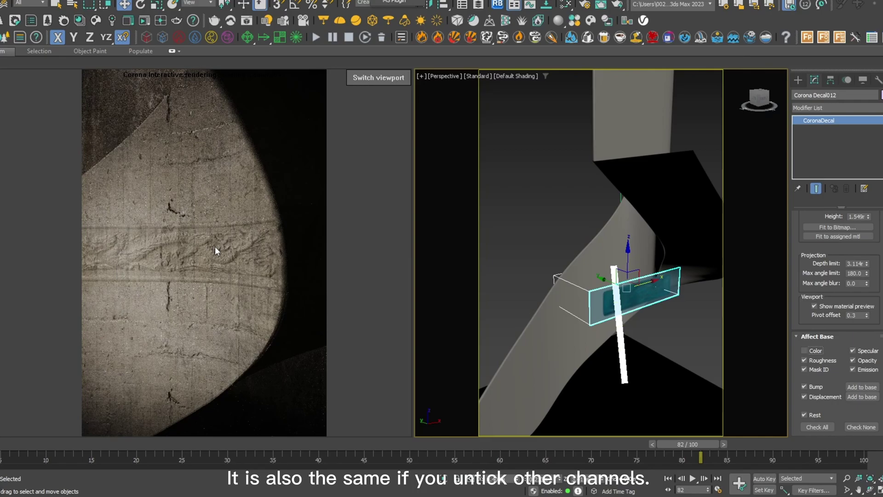
Untick Roughness and Specular under the dragon band decal's Affect Base.
click(804, 360)
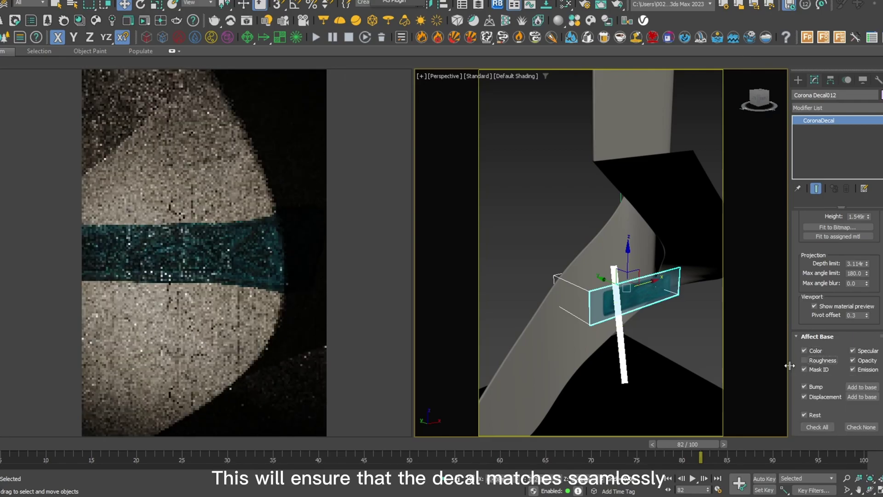
click(852, 350)
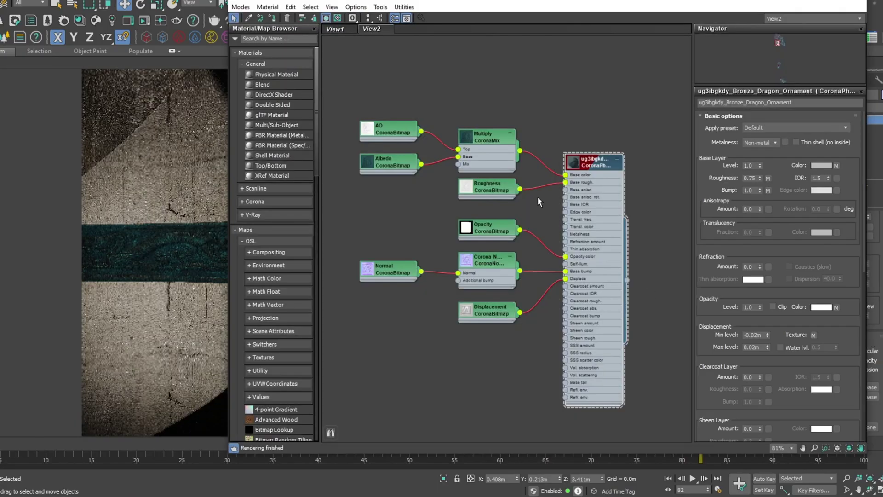
In the dragon decal's Affect Base, untick Color, set Bump to 'Add to base', and lower the decal along Z.
double_click(750, 347)
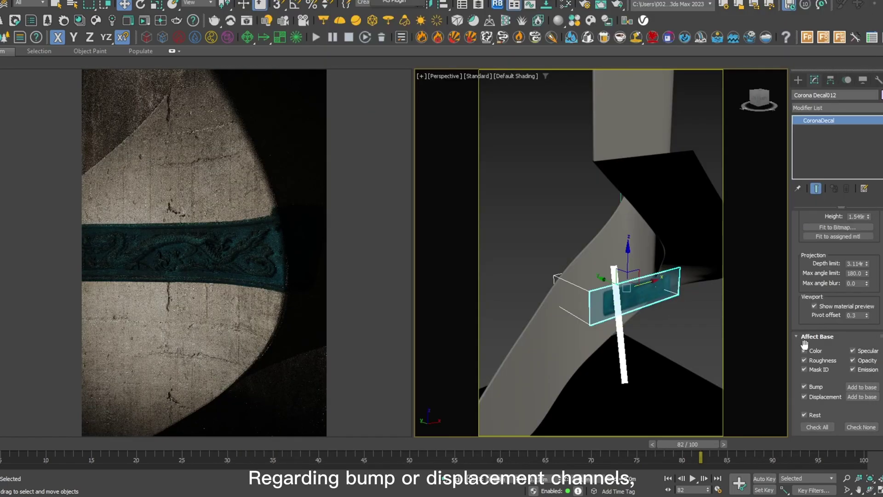
click(804, 350)
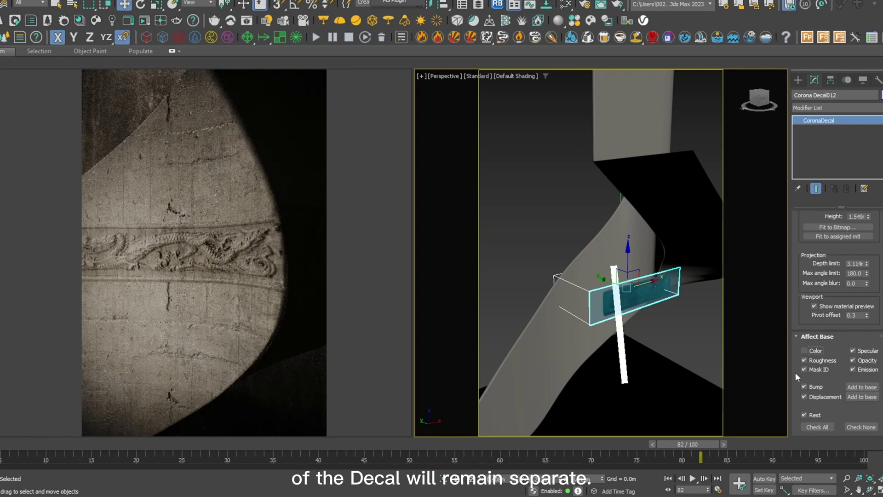
click(861, 387)
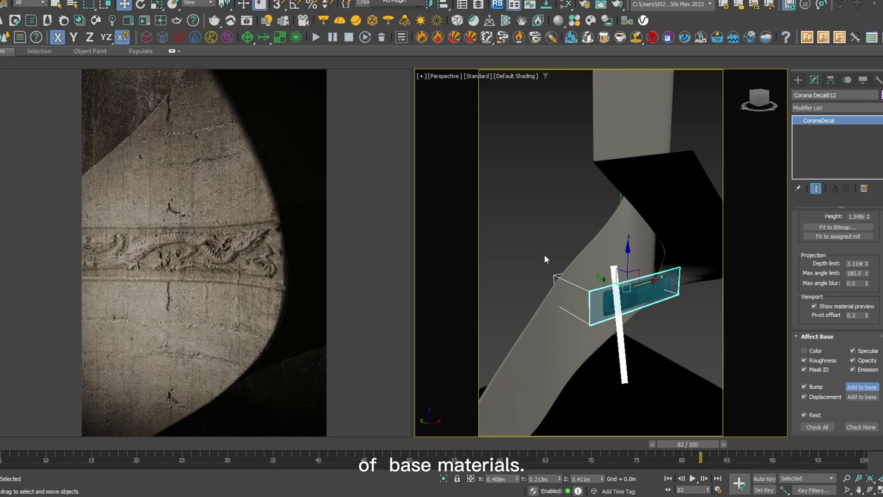
drag(628, 250, 627, 272)
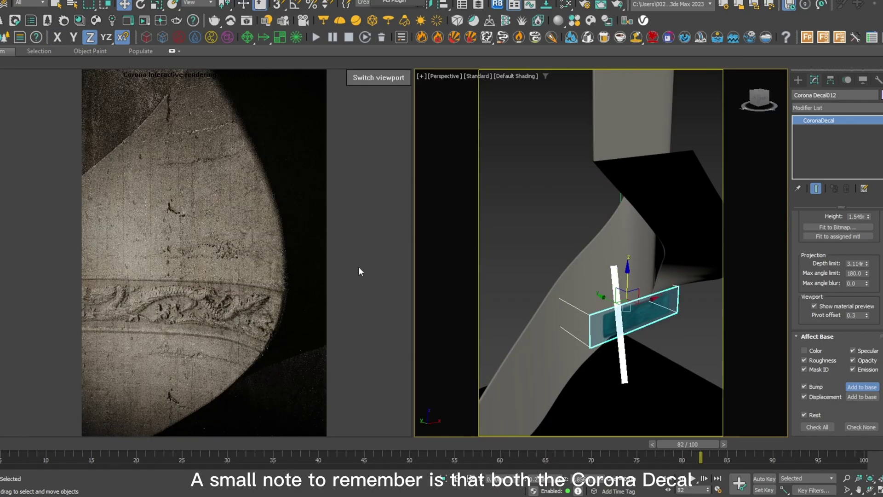
Undo the decal move and set the dragon decal's Displacement to 'Add to base'.
key(ctrl+z)
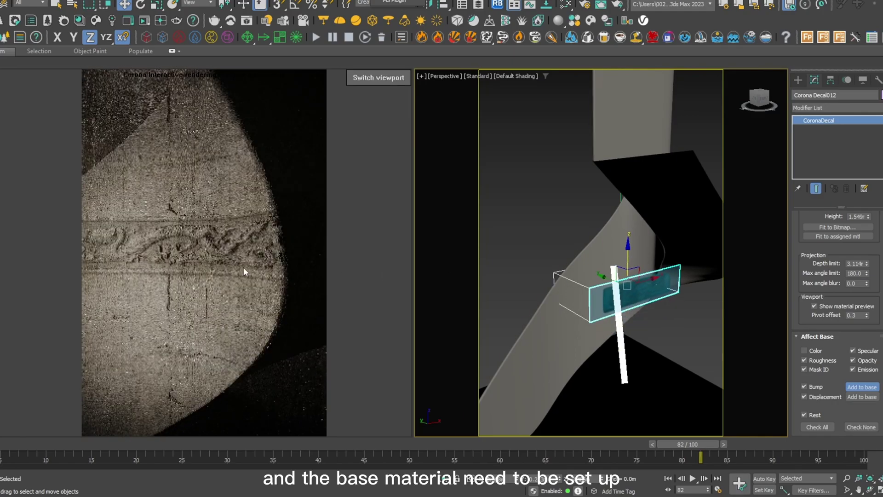
click(861, 396)
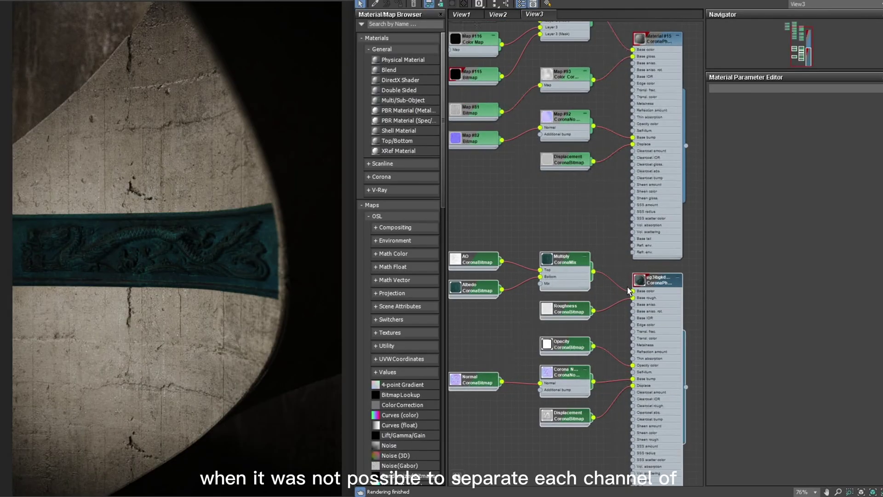
Add a Color Correction map node after the Multiply CoronaMix in the Slate Material Editor.
scroll(620, 285, up, 3)
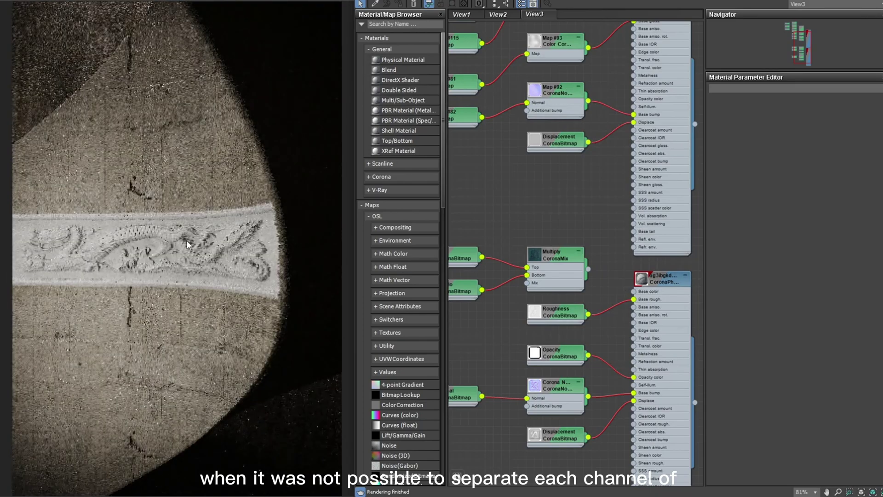
scroll(575, 253, down, 3)
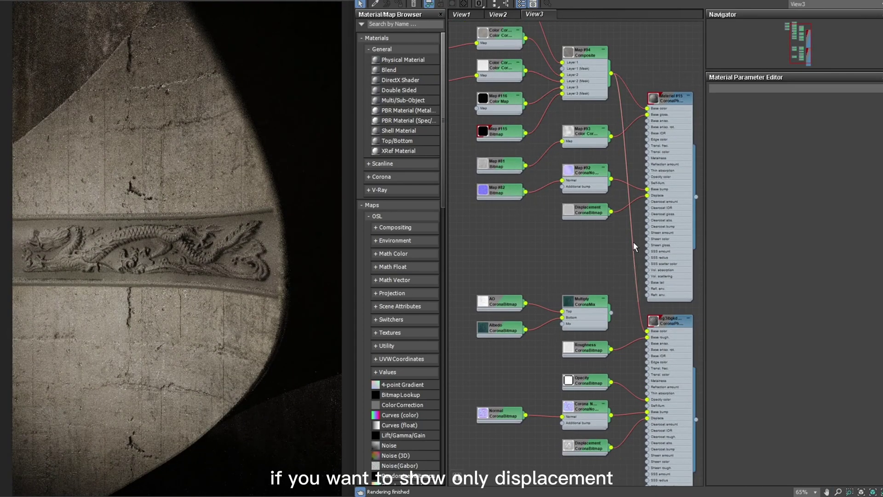
right_click(616, 305)
click(818, 162)
scroll(587, 312, up, 2)
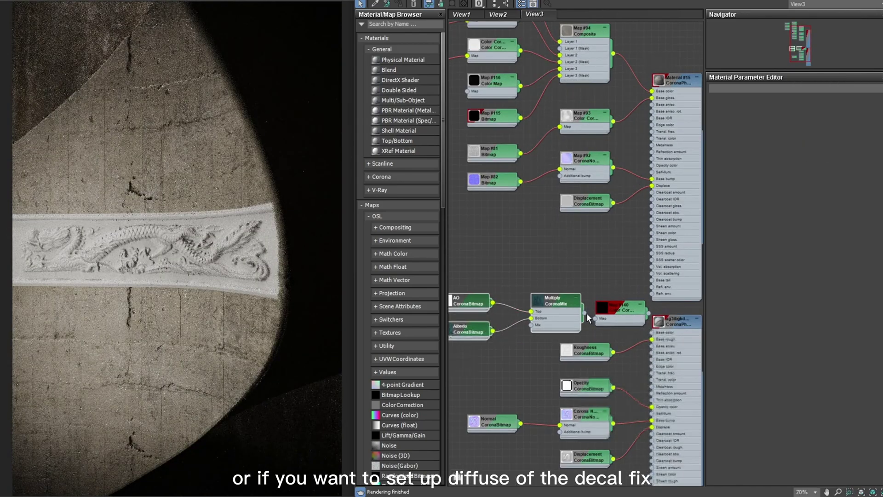
Open the Color Correction map and set Hue Shift to 0 and RGB gamma to 2.5.
double_click(627, 315)
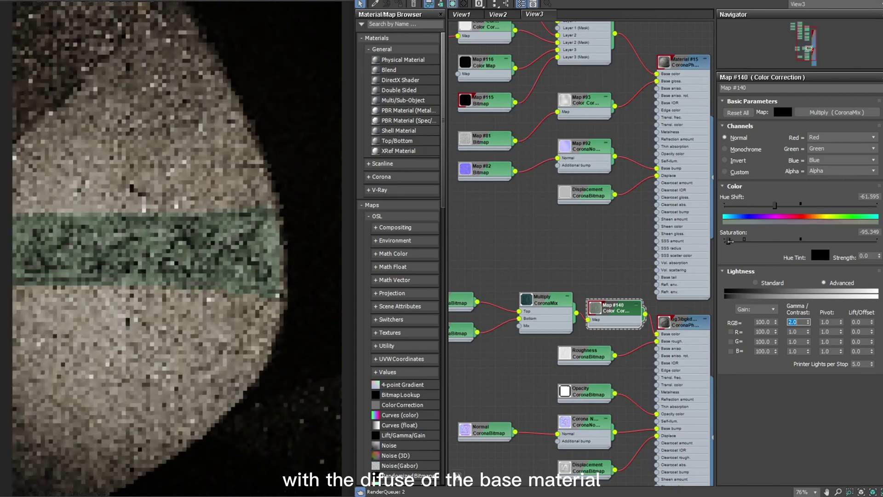
key(Return)
drag(774, 206, 801, 209)
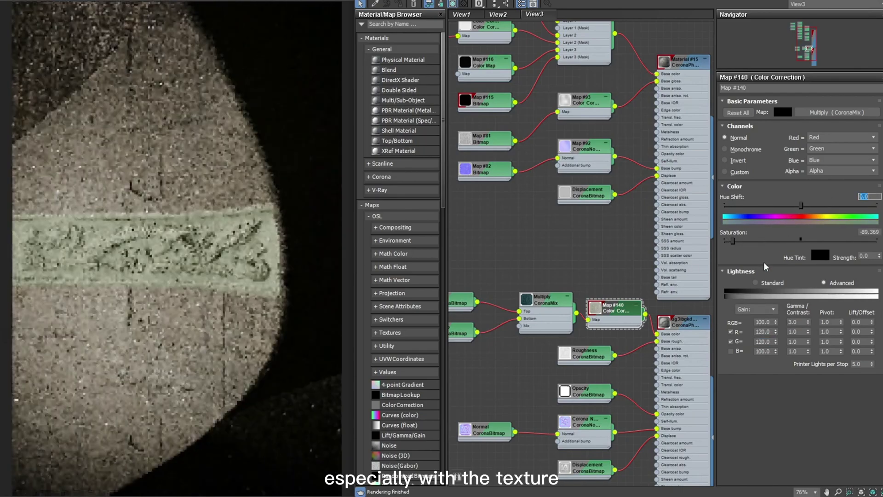
double_click(798, 322)
text(2)
key(Return)
text(2.5)
key(Return)
Set red gain to 137 and saturation to -70, then start editing the green gain.
double_click(764, 331)
text(140)
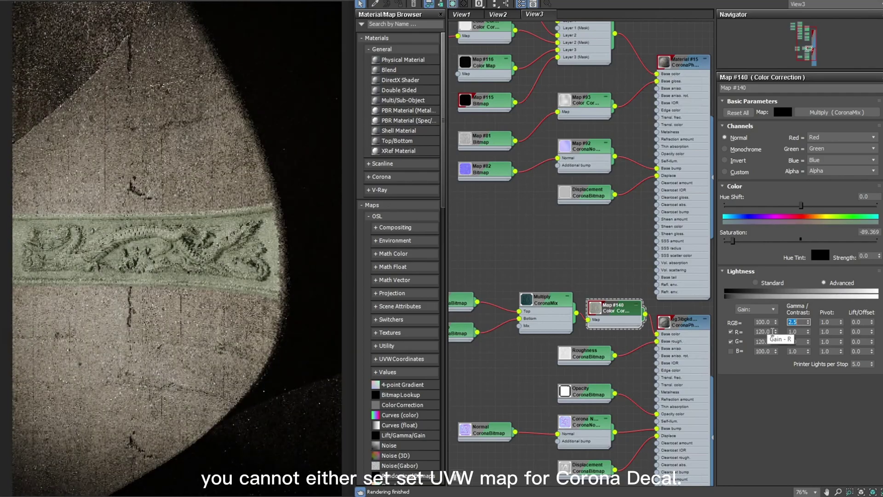
key(Return)
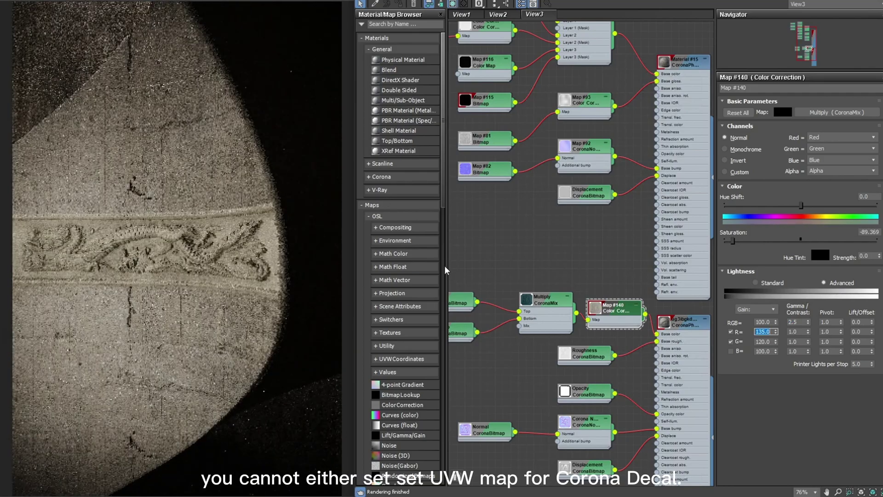
text(137)
key(Return)
double_click(866, 232)
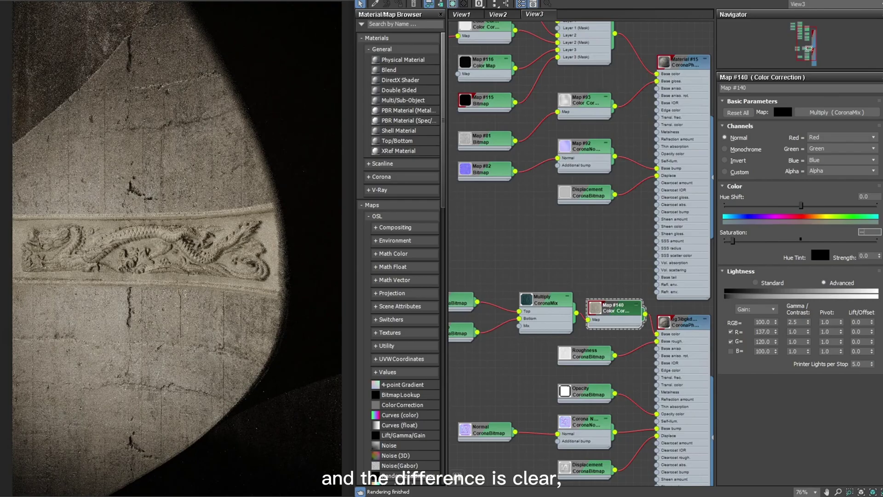
text(-70)
key(Return)
double_click(763, 341)
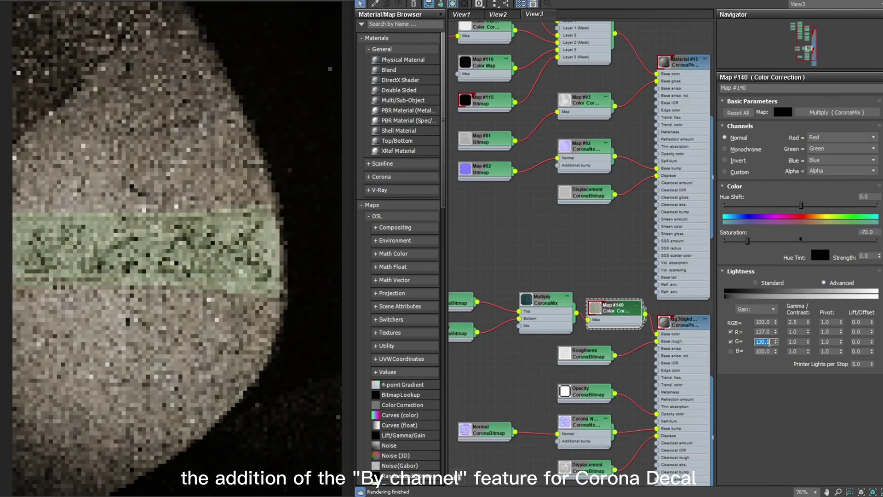